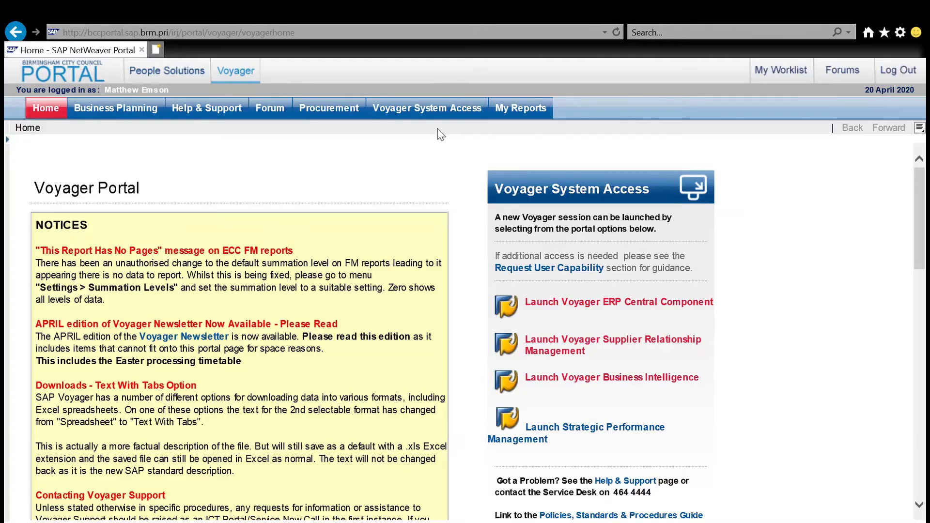
- Open the portal's Help & Support area to reach the 'Changing a Purchase Order QRC' guide
{"action": "left_click", "coordinate": [209, 110]}
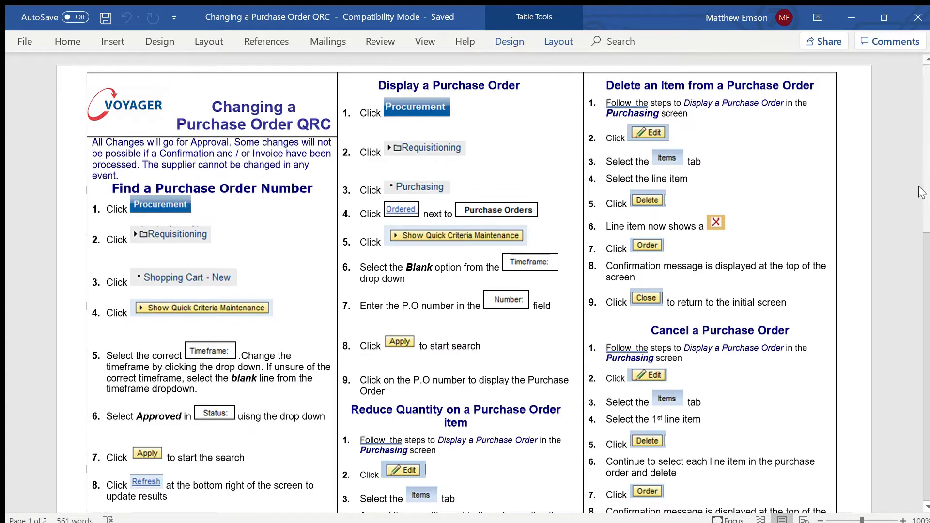
- Scroll the QRC to 'Closing Down an Outstanding Purchase Order Item' and briefly highlight its steps
{"action": "scroll", "coordinate": [925, 242], "scroll_direction": "down", "scroll_amount": 3}
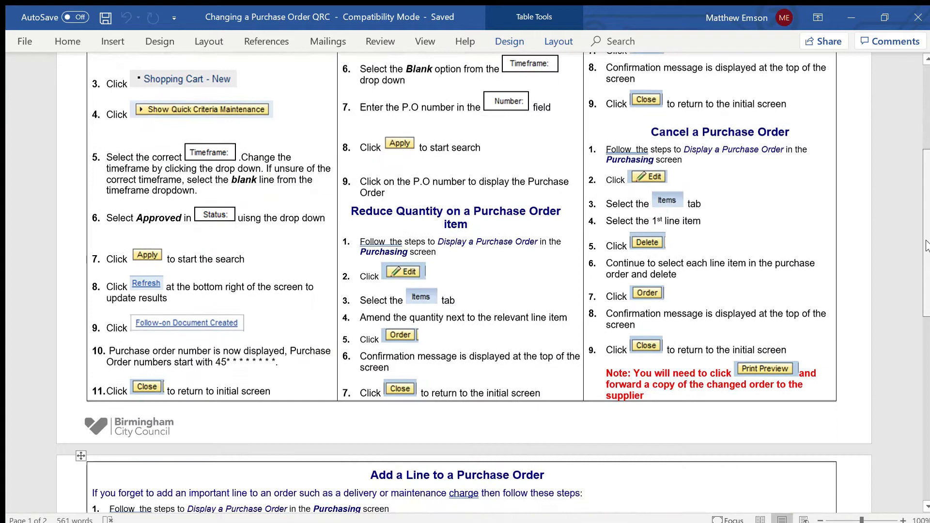
{"action": "left_click_drag", "start_coordinate": [925, 246], "coordinate": [925, 405]}
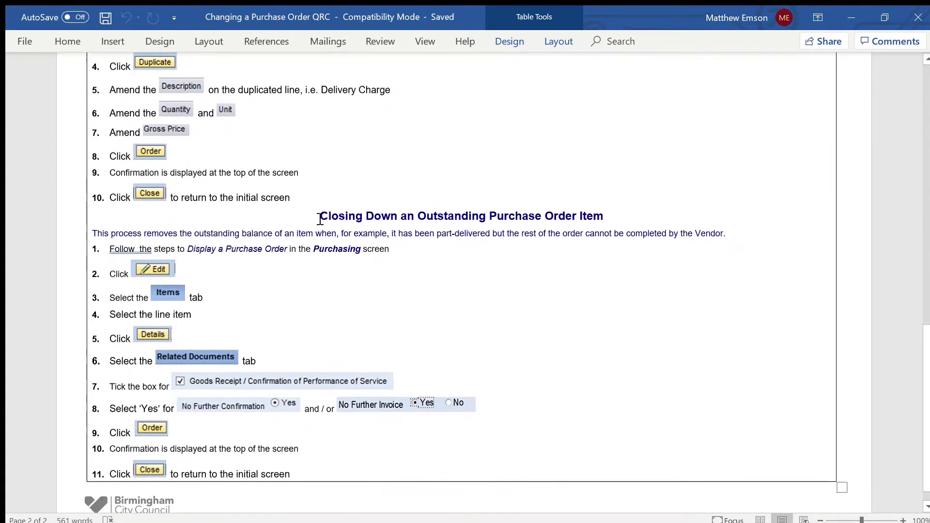
{"action": "left_click_drag", "start_coordinate": [319, 219], "coordinate": [500, 458]}
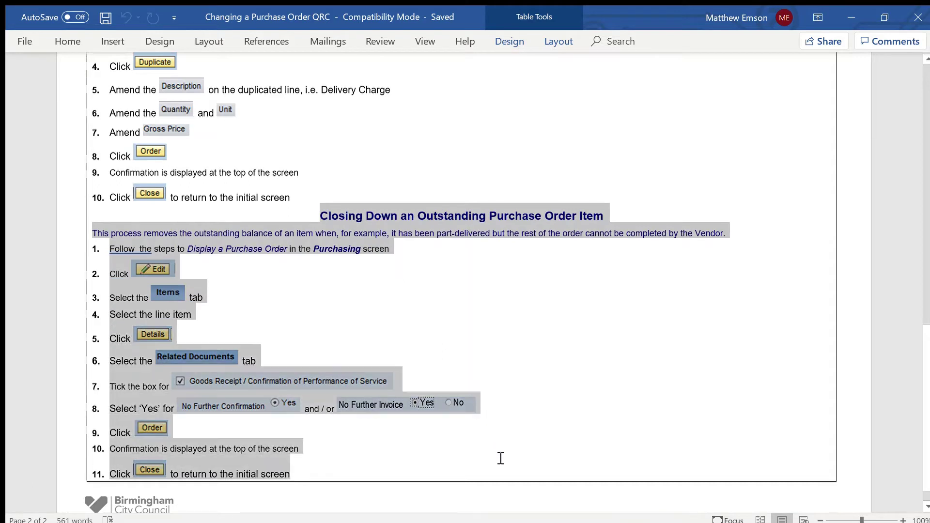
{"action": "left_click", "coordinate": [542, 357]}
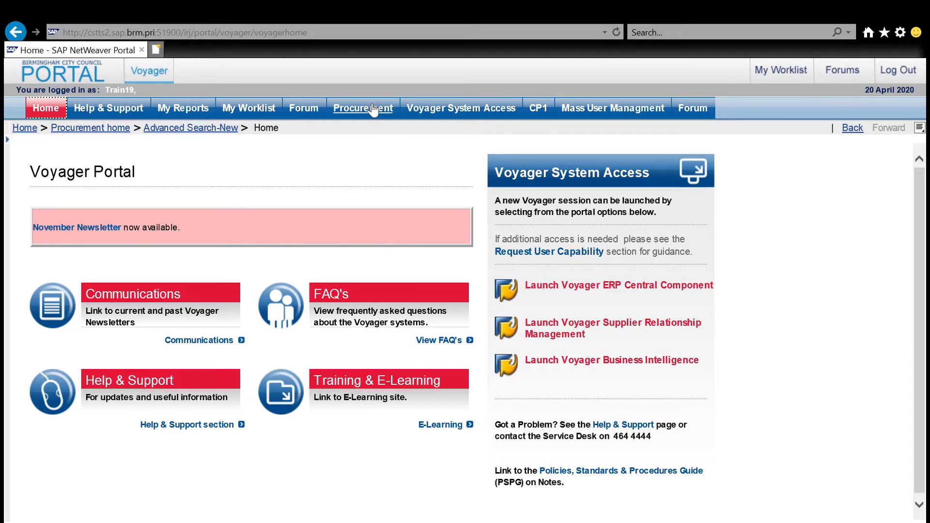
- Go to the Procurement home page and expand Requisitioning in Detailed Navigation
{"action": "left_click", "coordinate": [372, 110]}
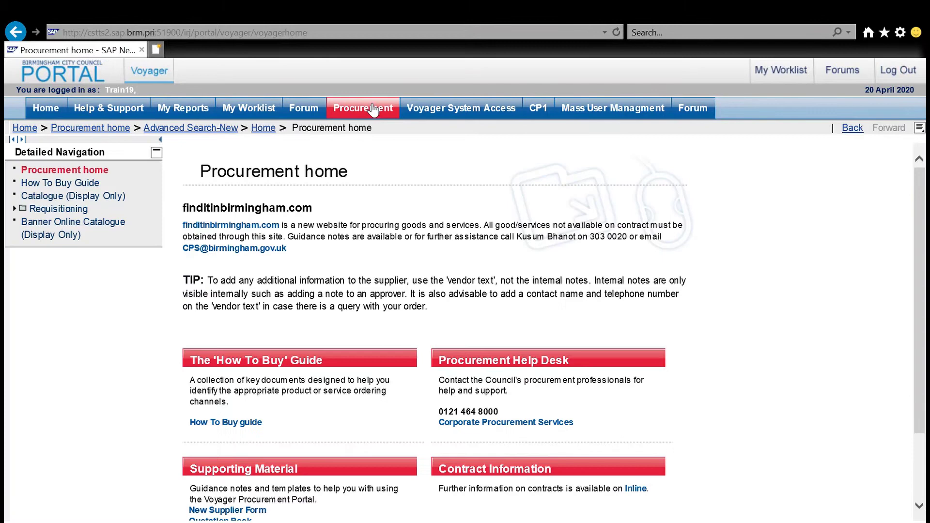
{"action": "left_click", "coordinate": [16, 209]}
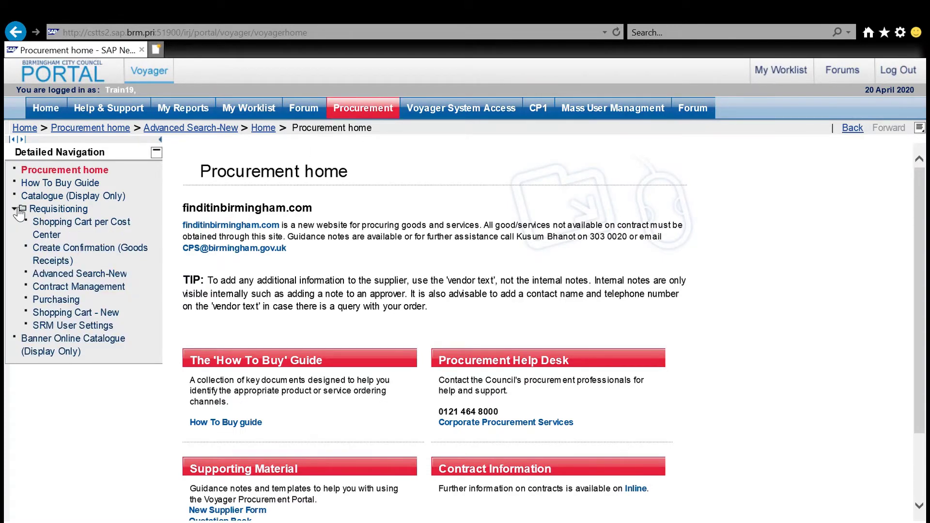
- Open Advanced Search, set Search For to Purchase Order, and focus the Number field
{"action": "left_click", "coordinate": [107, 274]}
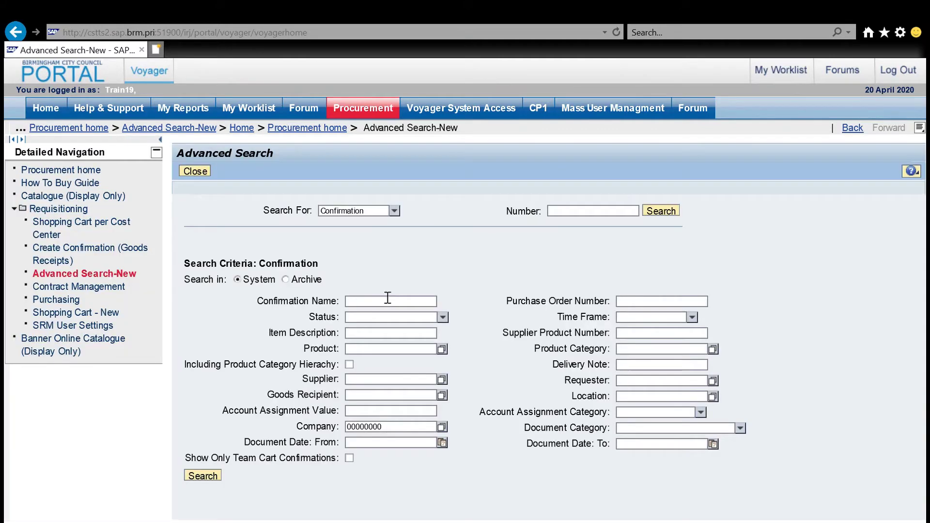
{"action": "left_click", "coordinate": [394, 212]}
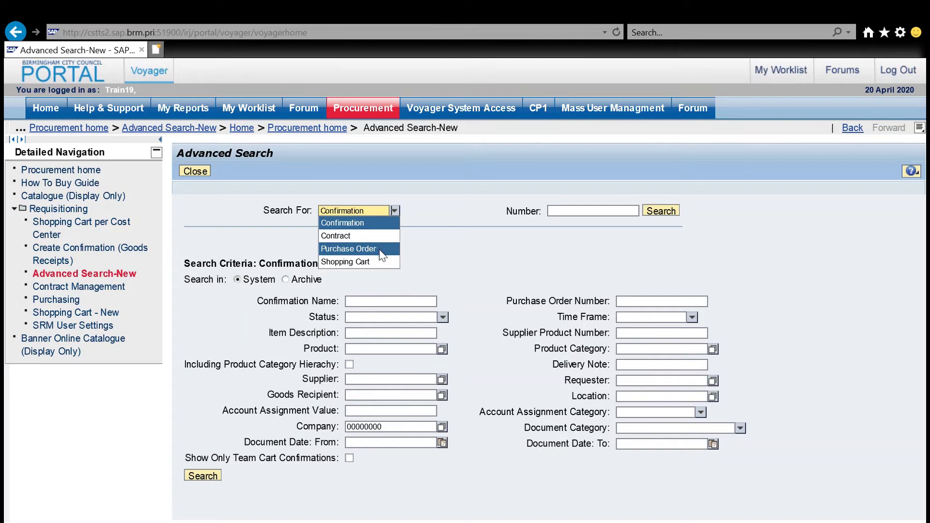
{"action": "left_click", "coordinate": [348, 249]}
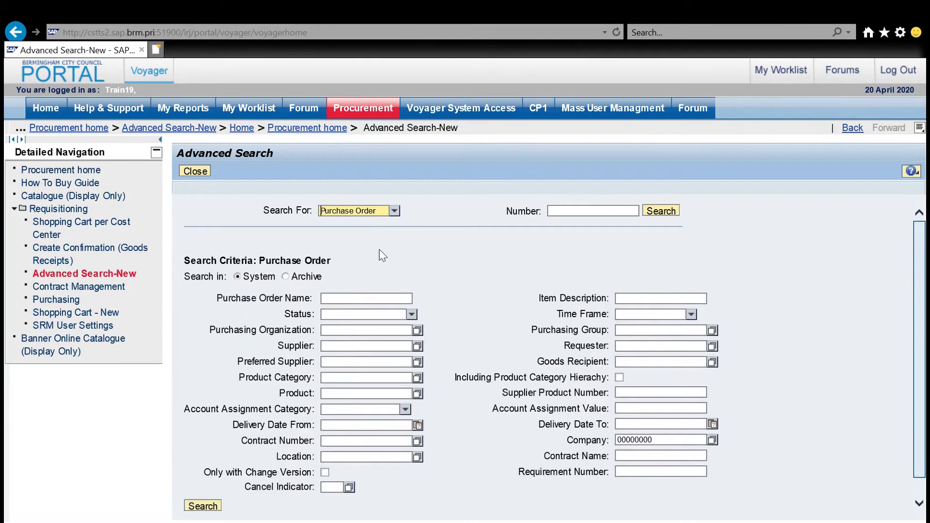
{"action": "left_click", "coordinate": [580, 216]}
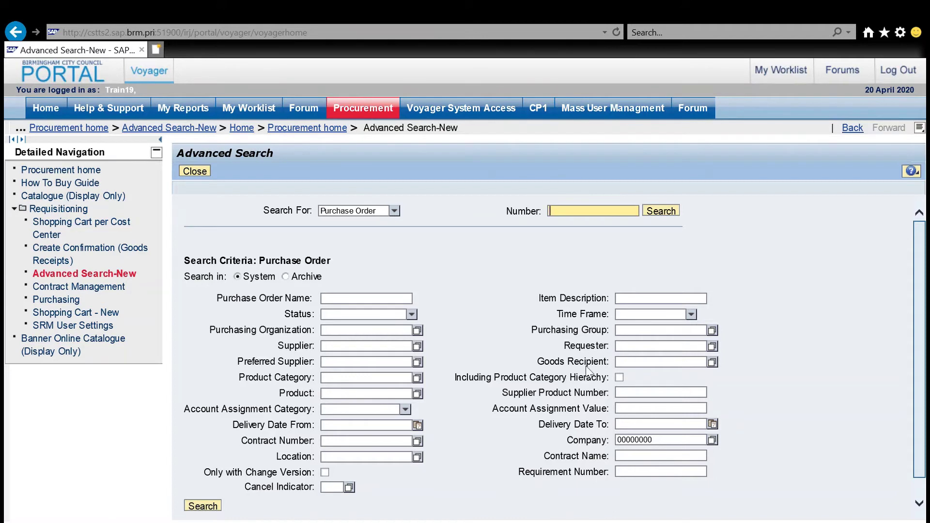
- Set Account Assignment Category to Cost Center with value RA110
{"action": "left_click", "coordinate": [337, 348]}
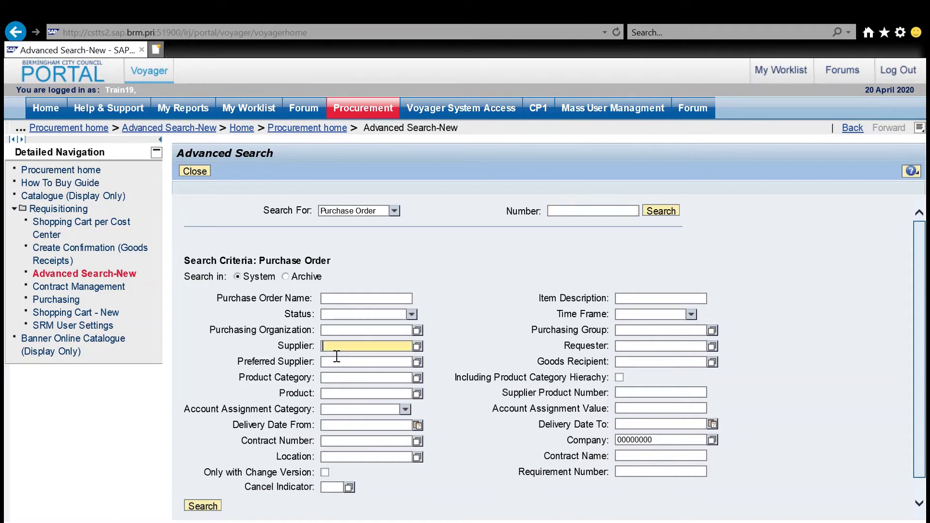
{"action": "left_click", "coordinate": [349, 385]}
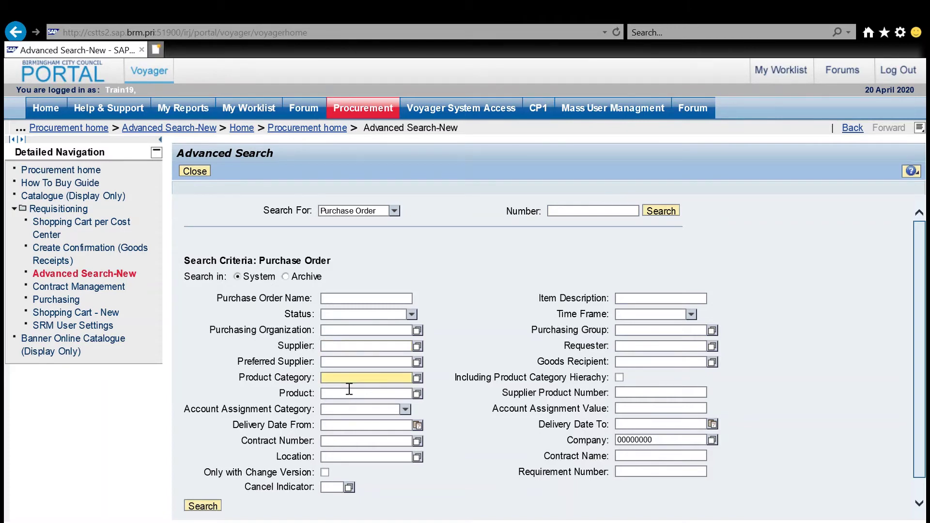
{"action": "left_click", "coordinate": [404, 410]}
{"action": "left_click", "coordinate": [382, 449]}
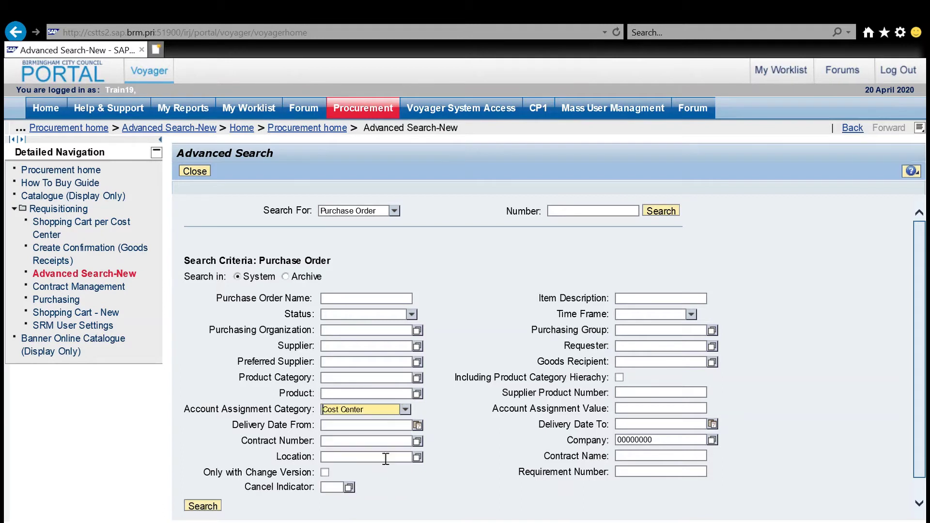
{"action": "left_click", "coordinate": [641, 412]}
{"action": "type", "text": "RA"}
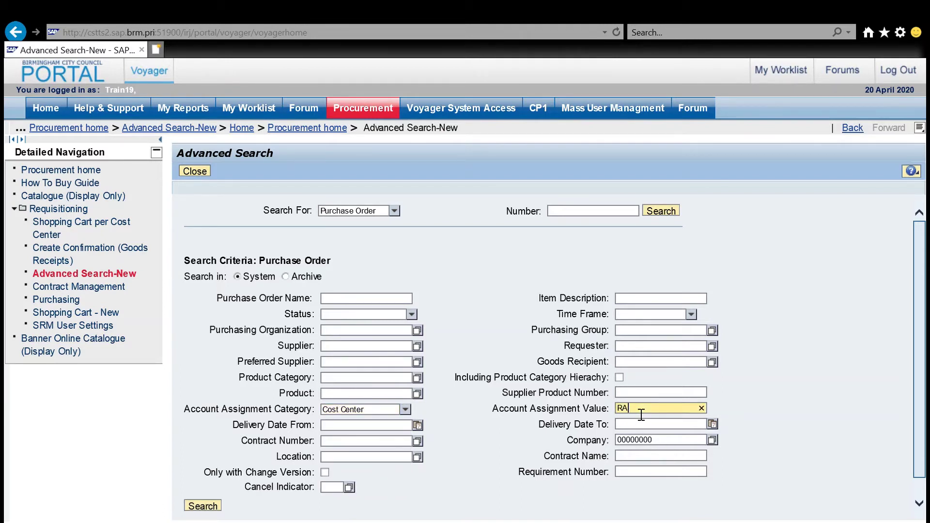
{"action": "type", "text": "110"}
- Set the Time Frame to Last 90 Days and run the purchase order search
{"action": "left_click", "coordinate": [692, 314]}
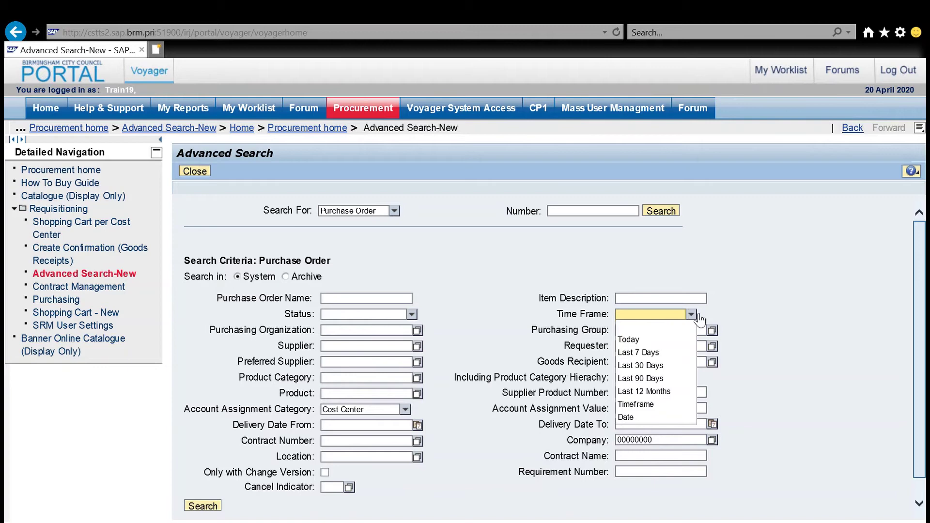
{"action": "left_click", "coordinate": [660, 419]}
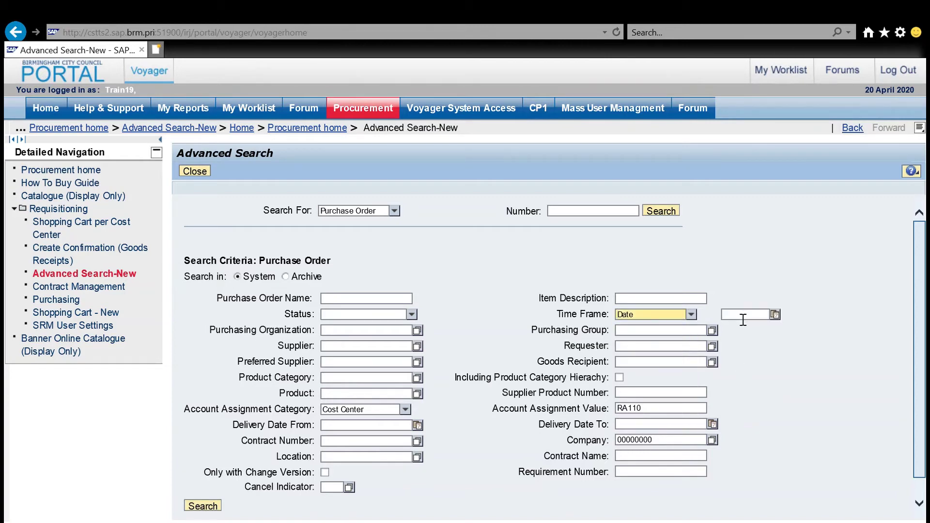
{"action": "left_click", "coordinate": [692, 315]}
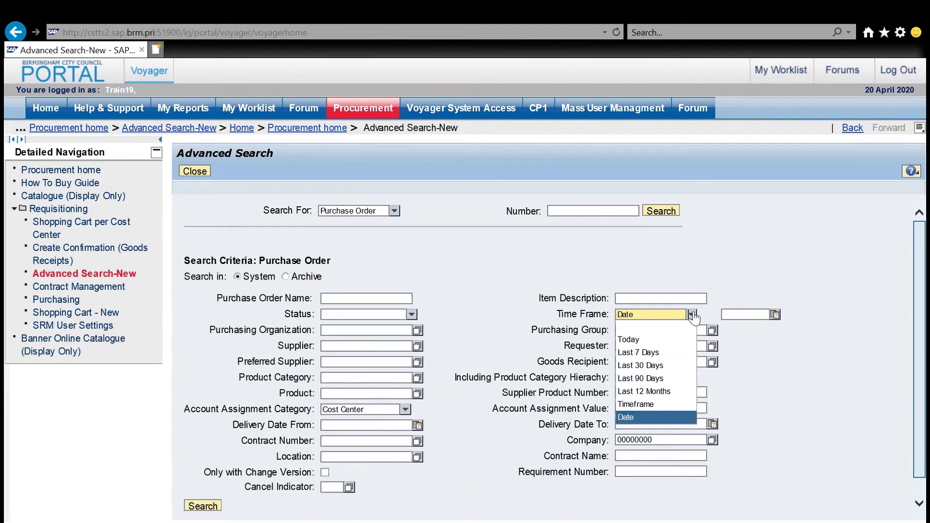
{"action": "left_click", "coordinate": [670, 382]}
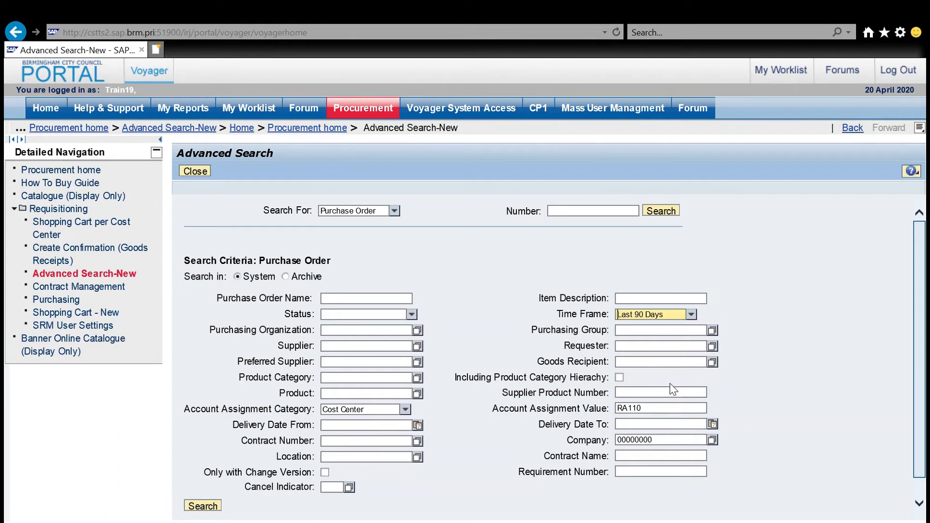
{"action": "left_click", "coordinate": [209, 506]}
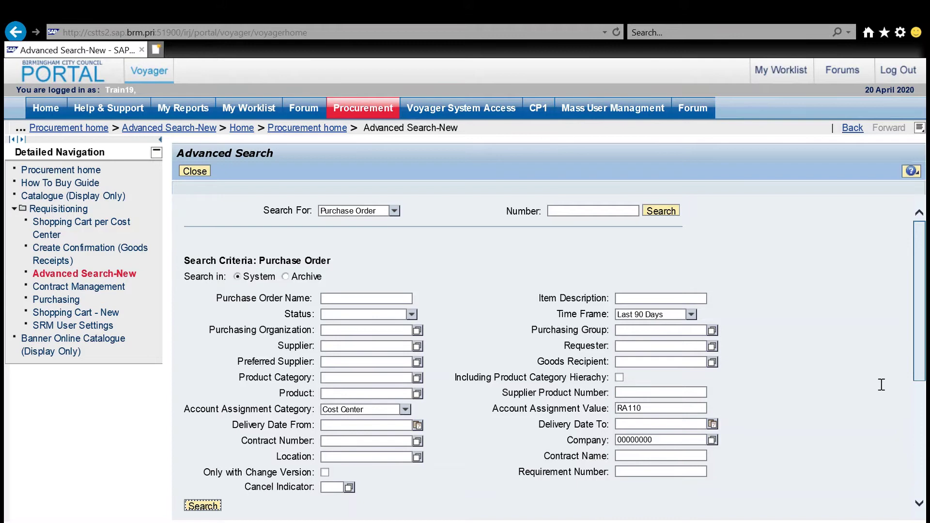
- Scroll to the results and open the purchase order for the 600cc Trigger Bottle Only item
{"action": "left_click_drag", "start_coordinate": [921, 359], "coordinate": [925, 473]}
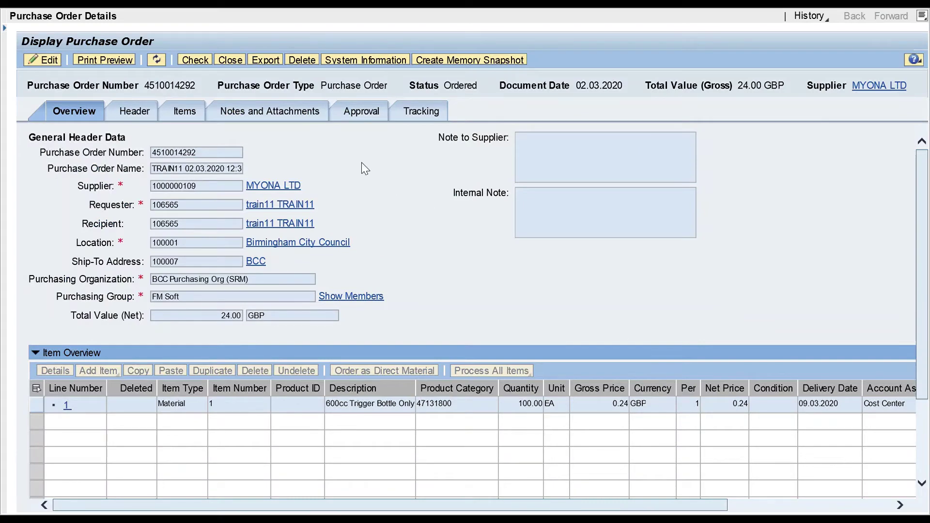
{"action": "left_click", "coordinate": [52, 60]}
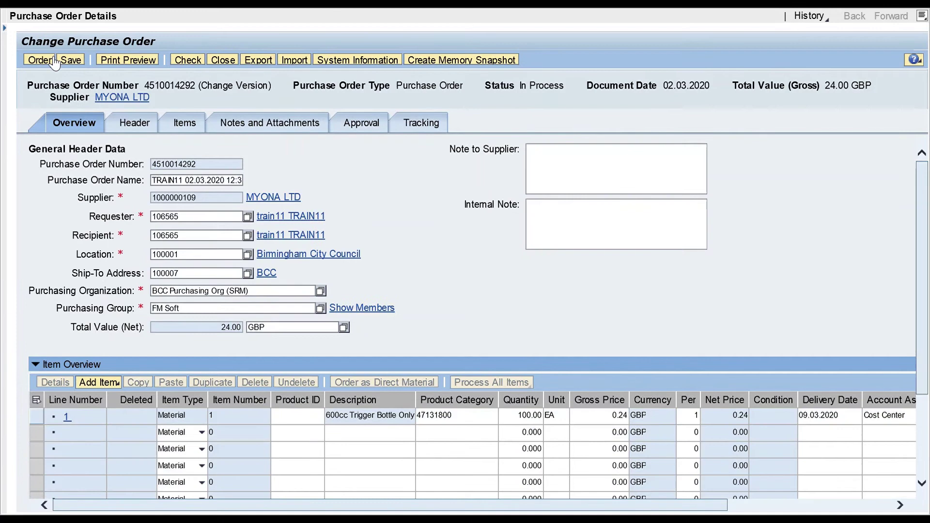
{"action": "left_click", "coordinate": [42, 420]}
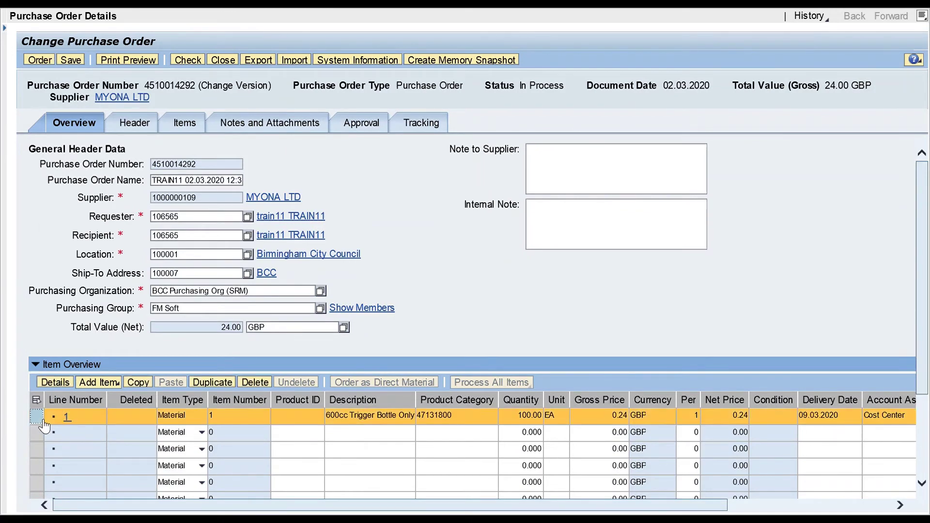
{"action": "left_click", "coordinate": [57, 382]}
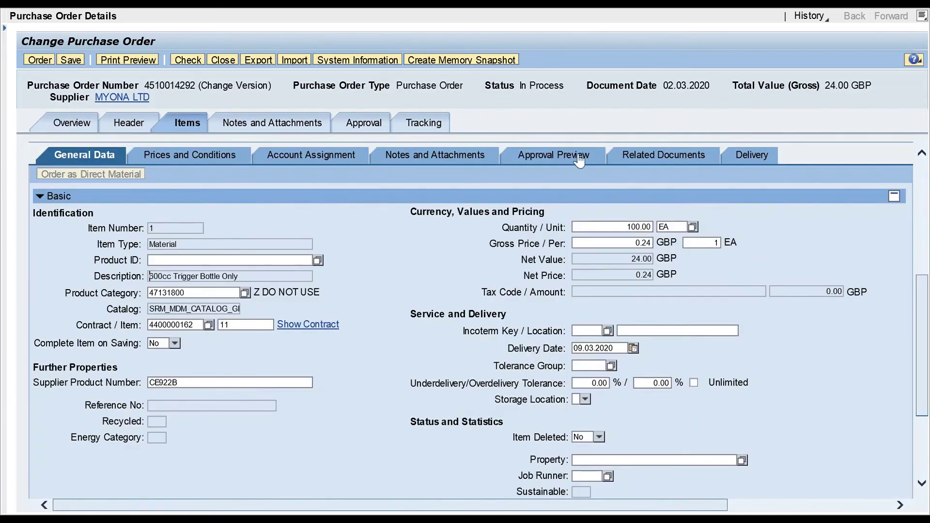
- In item 1's Related Documents statistics, set No Further Confirmation and No Further Invoice to Yes
{"action": "left_click", "coordinate": [627, 158]}
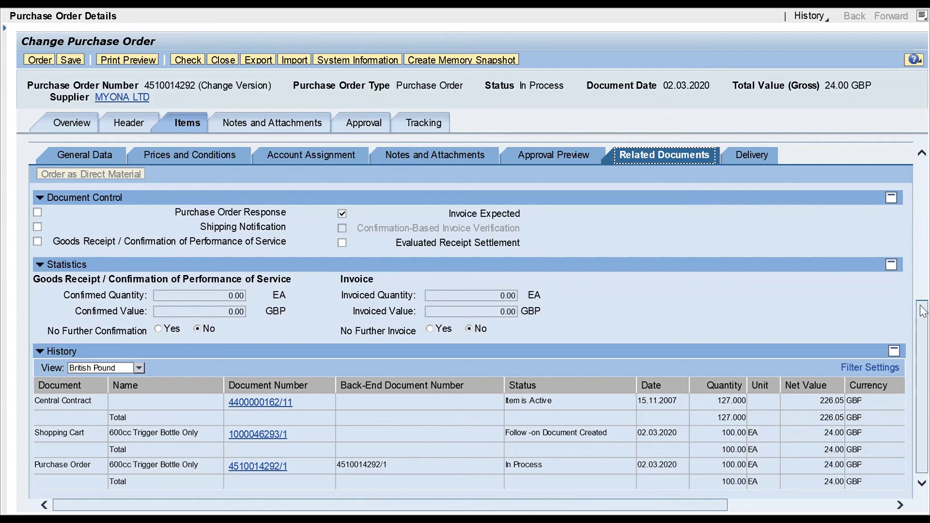
{"action": "left_click_drag", "start_coordinate": [922, 310], "coordinate": [923, 271]}
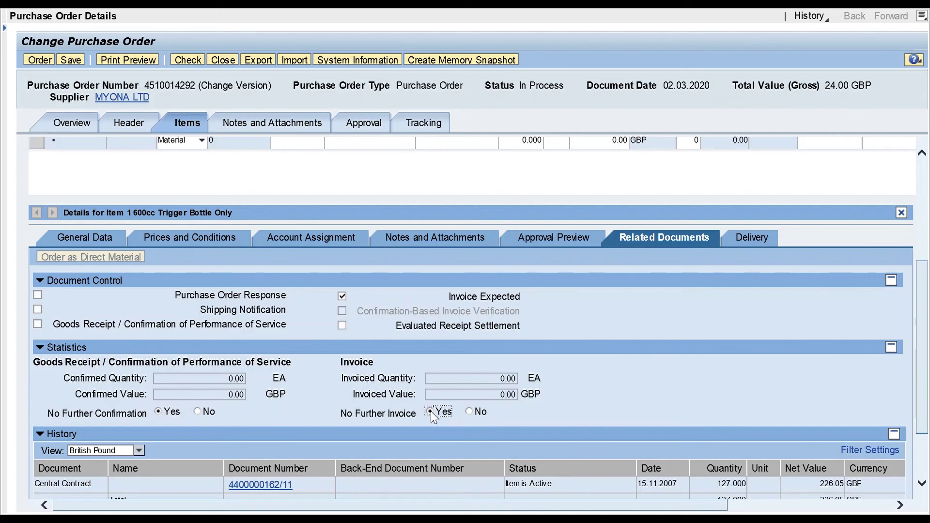
{"action": "left_click", "coordinate": [41, 64]}
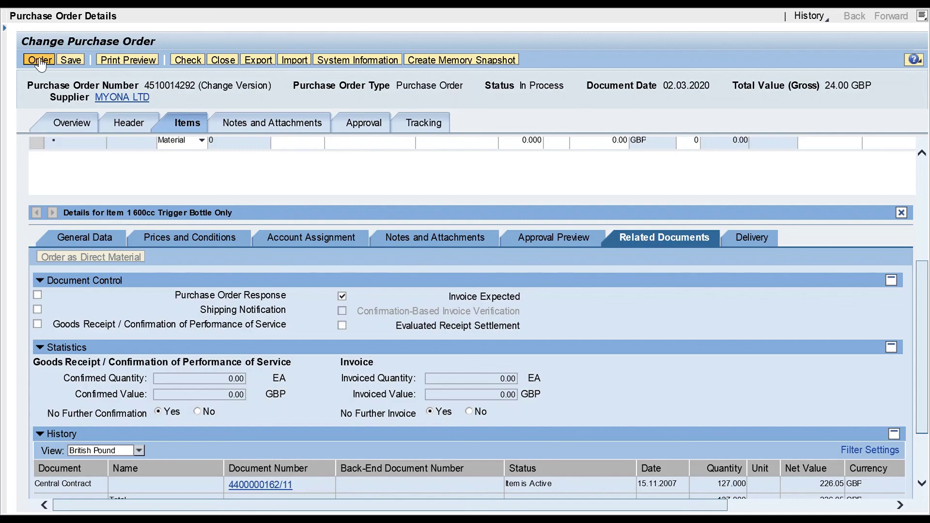